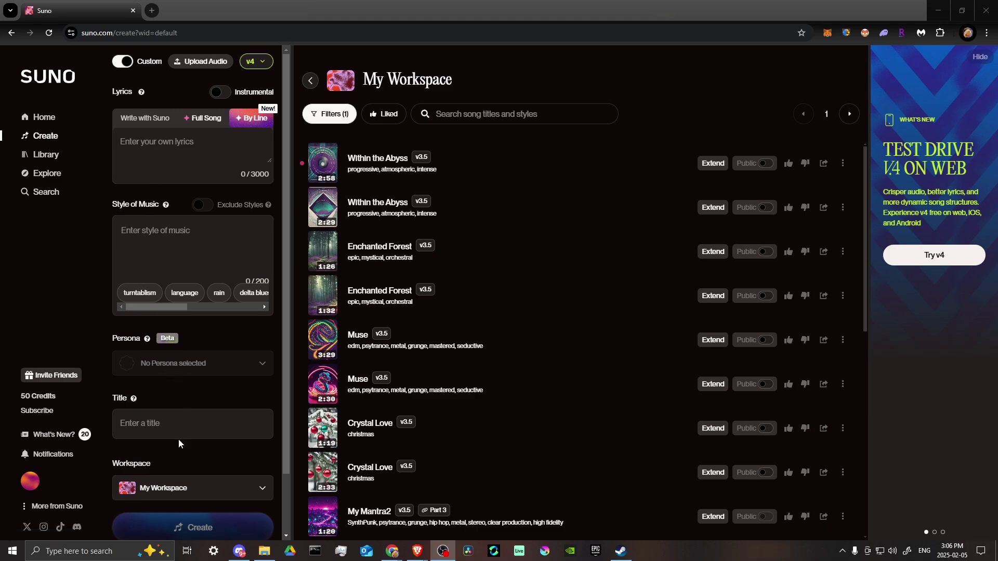
Fill the style of music with acoustic pop, music box, rock and jazz, using suggested tags for the first two.
click(145, 141)
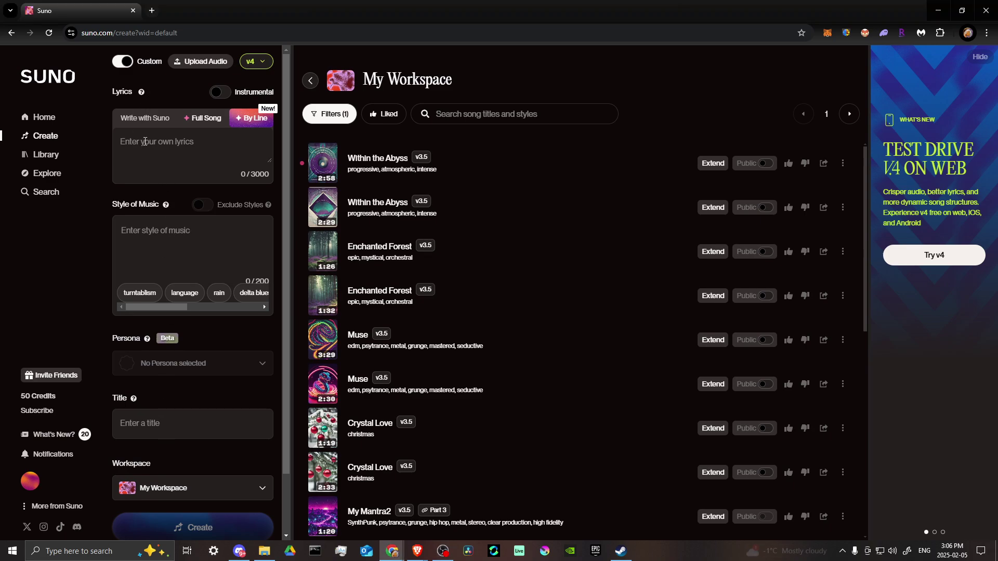
click(147, 232)
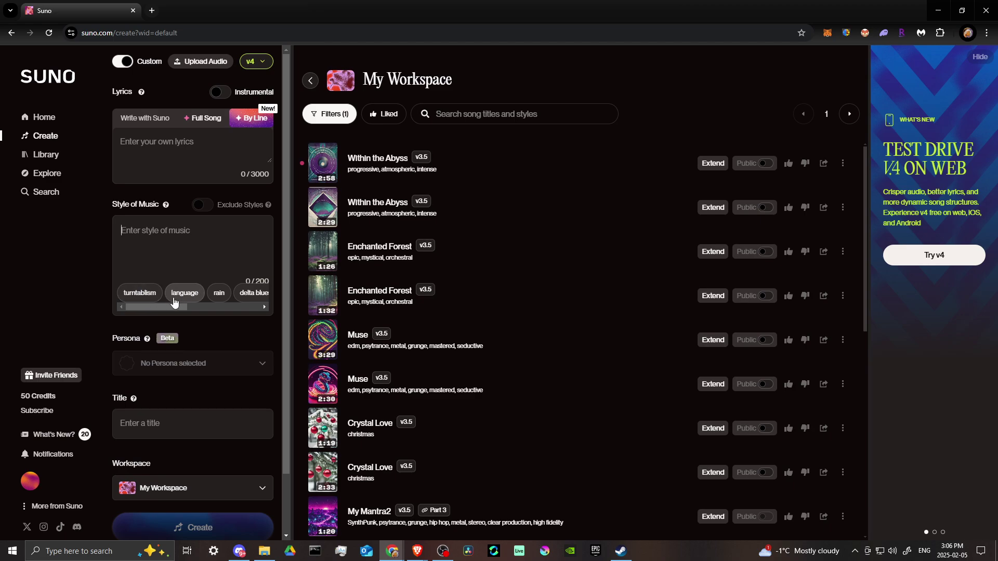
drag(157, 307, 239, 306)
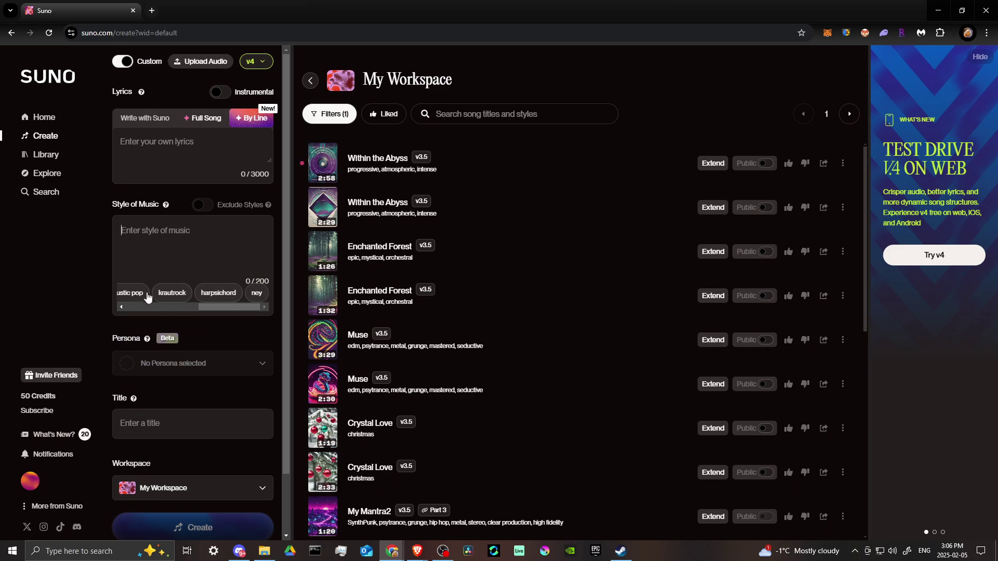
click(130, 293)
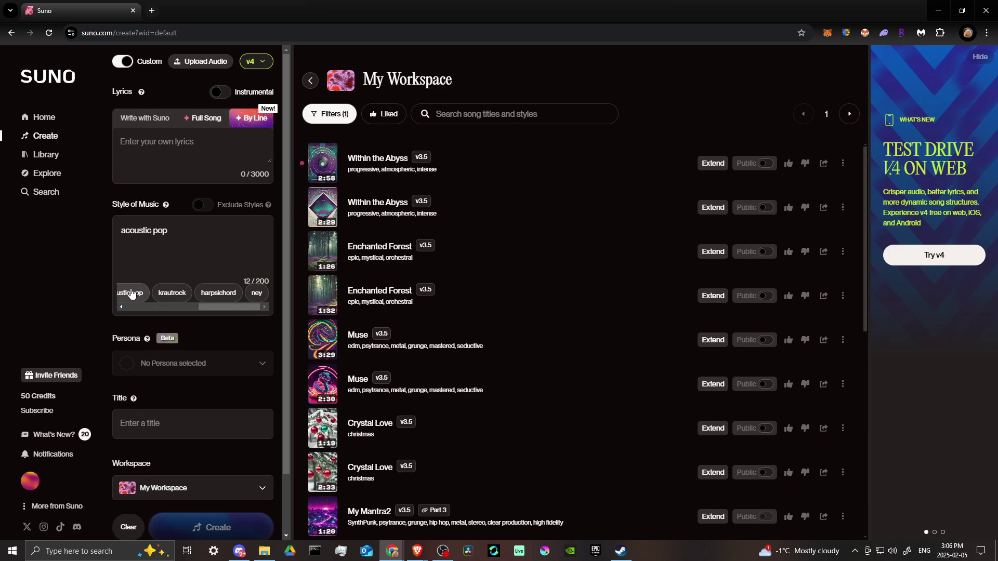
click(195, 293)
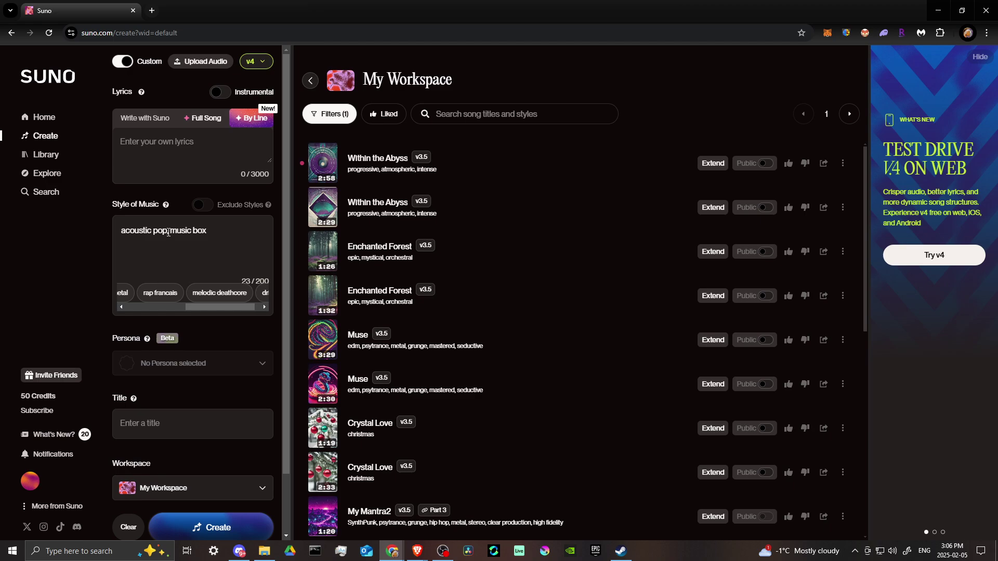
click(219, 230)
text(,)
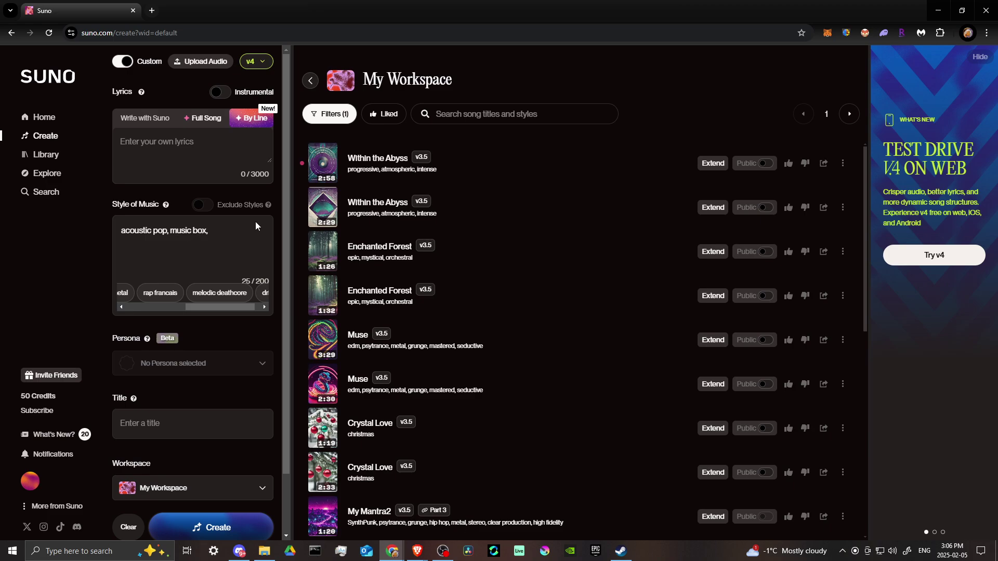
text(rock,)
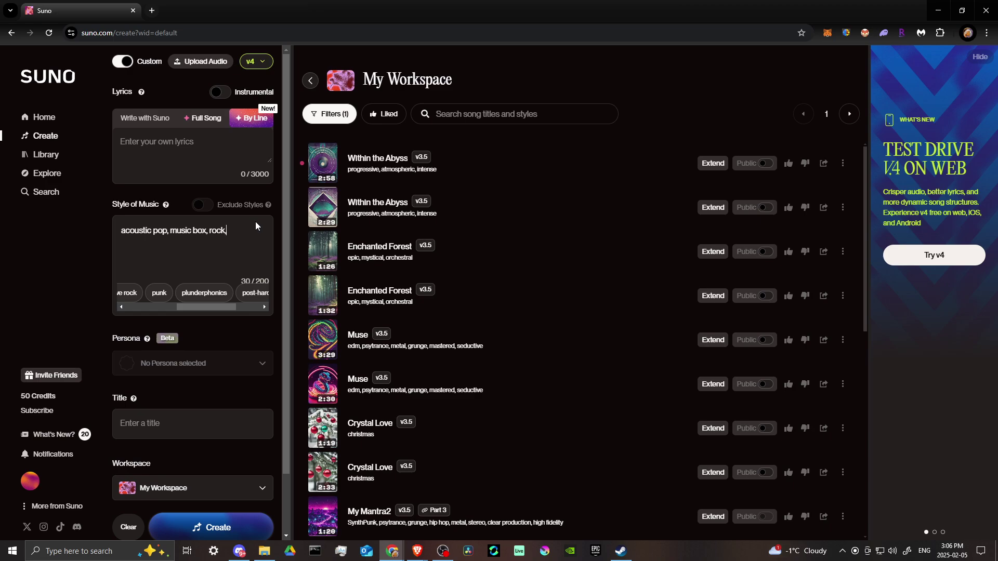
text( jazz,)
In the full-song lyrics writer, enter the prompt "im selling soap and need a short commercial jingle".
click(147, 142)
click(203, 121)
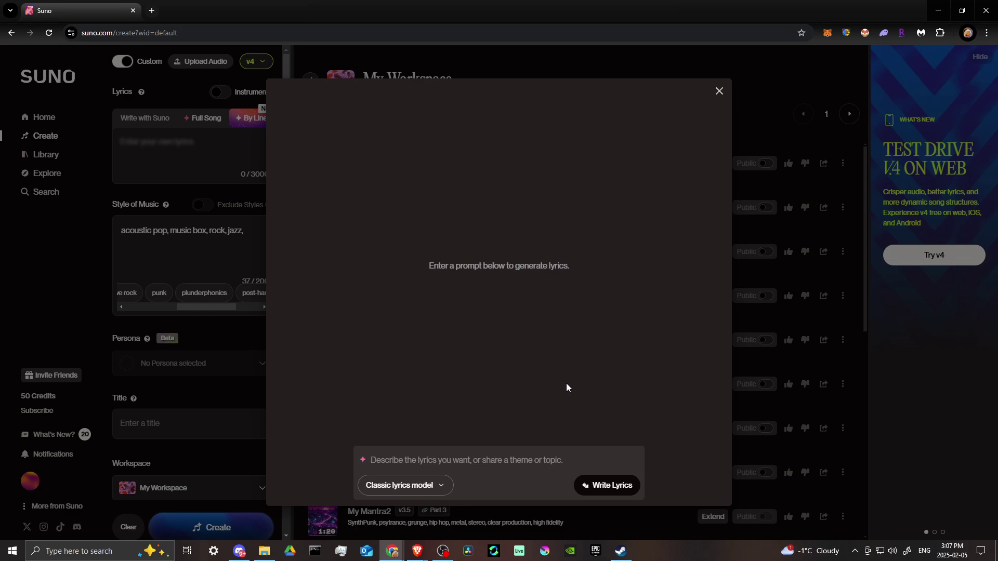
text(im)
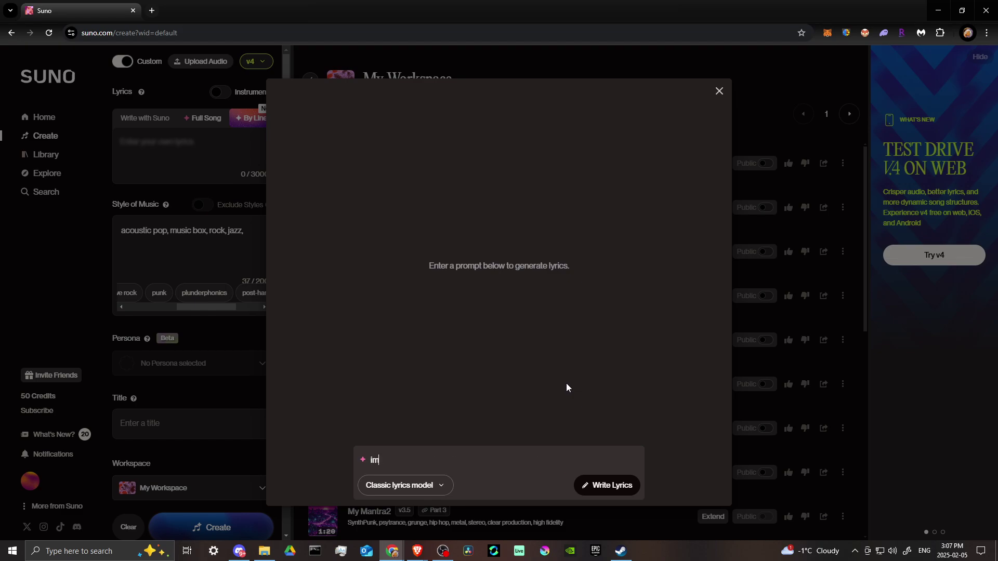
text( selling )
text(soal)
text(p)
text( and need )
text(a short c)
text(omemric)
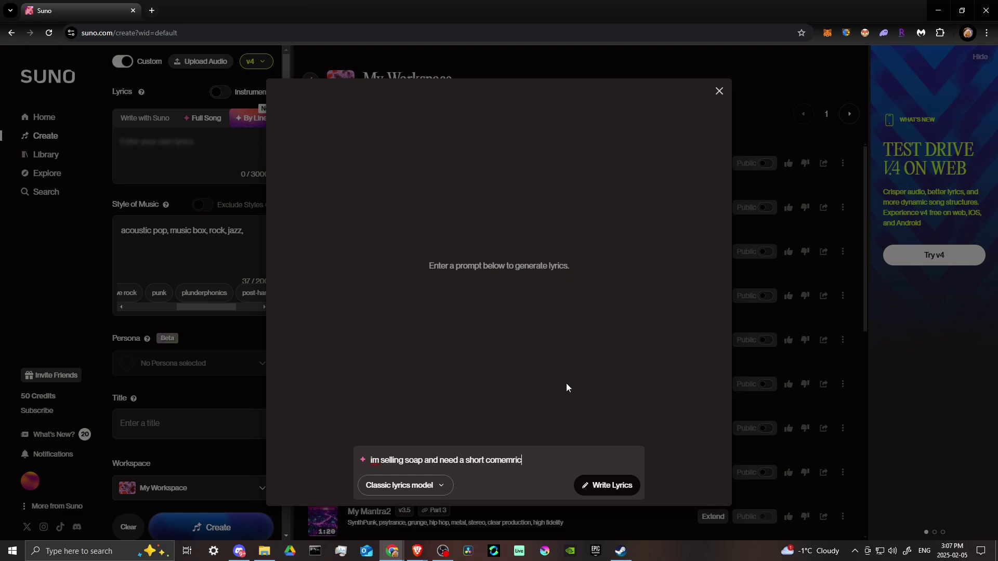
text(al jingle)
right_click(502, 462)
click(535, 229)
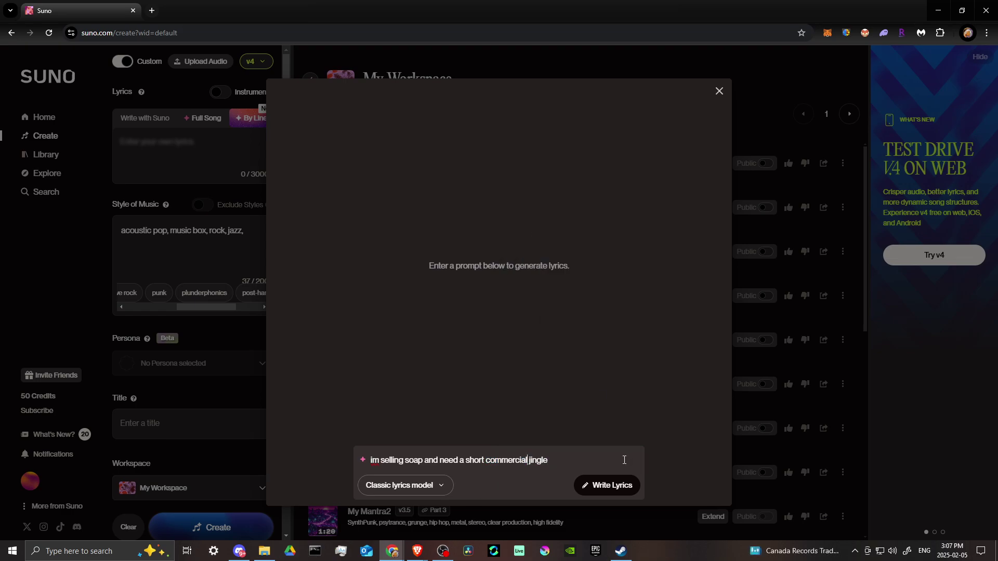
Generate lyrics from the prompt and use the Soap Sensation option for the song.
click(611, 486)
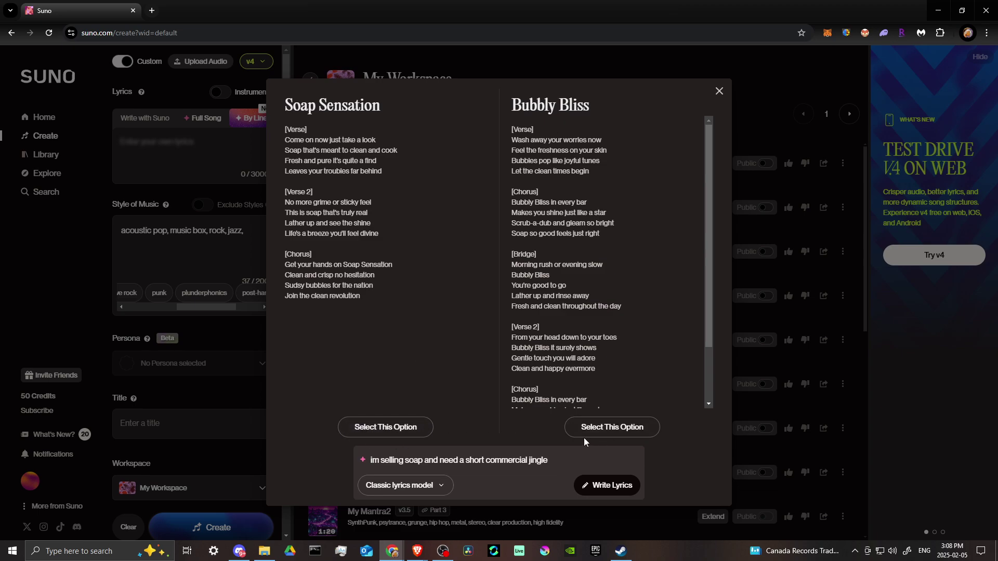
click(388, 429)
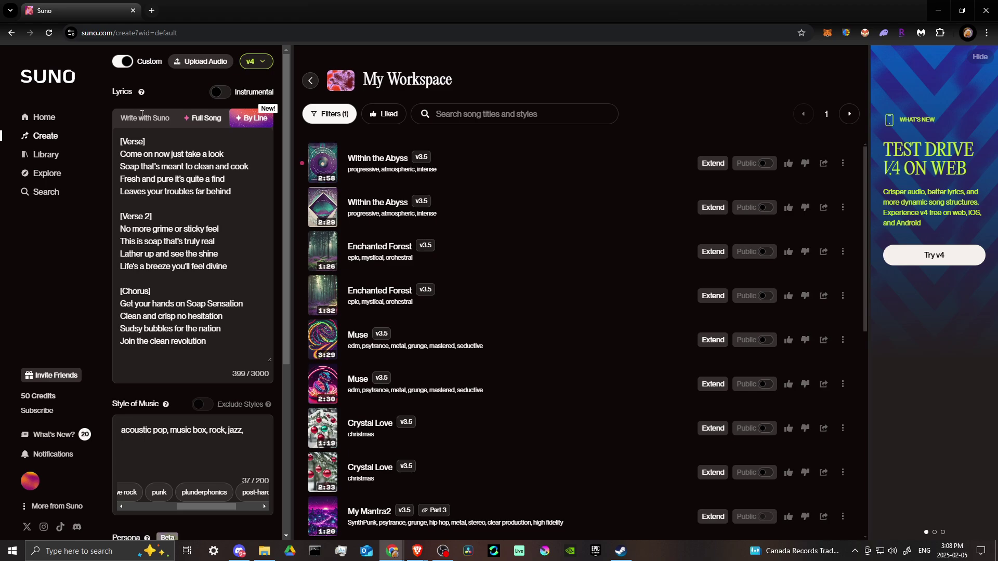
Examine the by-line editor for the Soap Sensation lyrics and close it without editing.
click(245, 119)
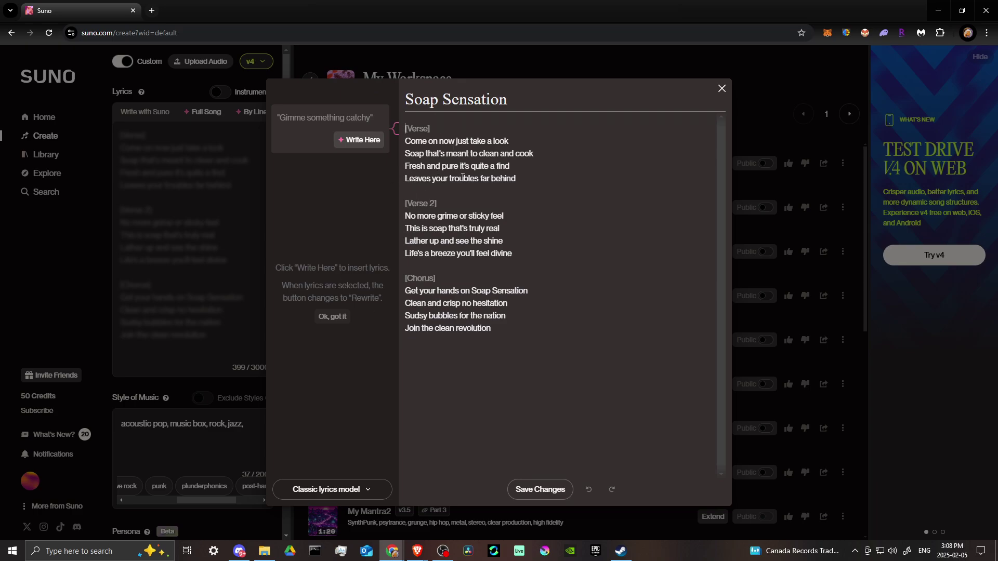
click(306, 114)
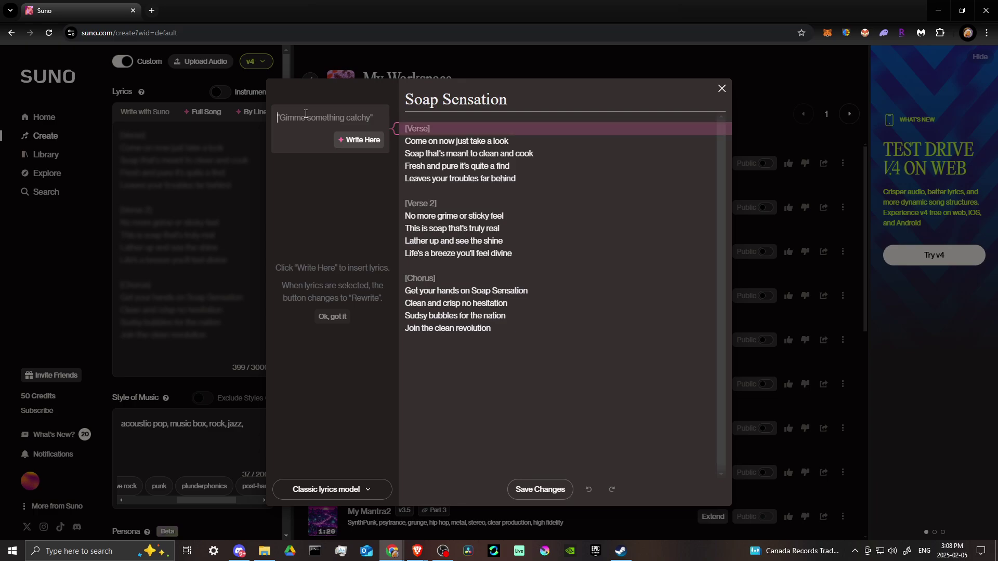
click(721, 89)
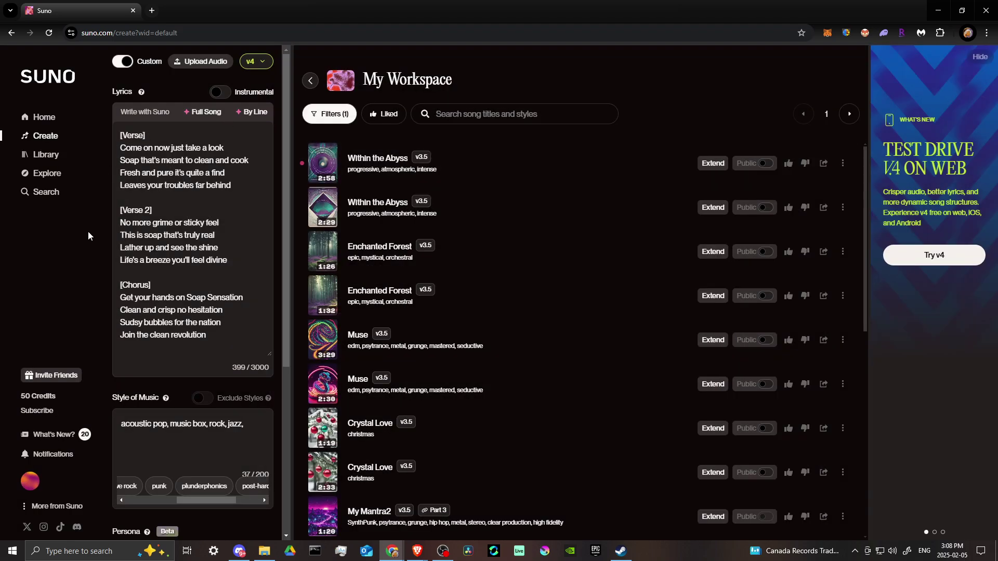
Turn Custom mode off and Instrumental on so the song is made from a simple description.
click(123, 63)
click(229, 97)
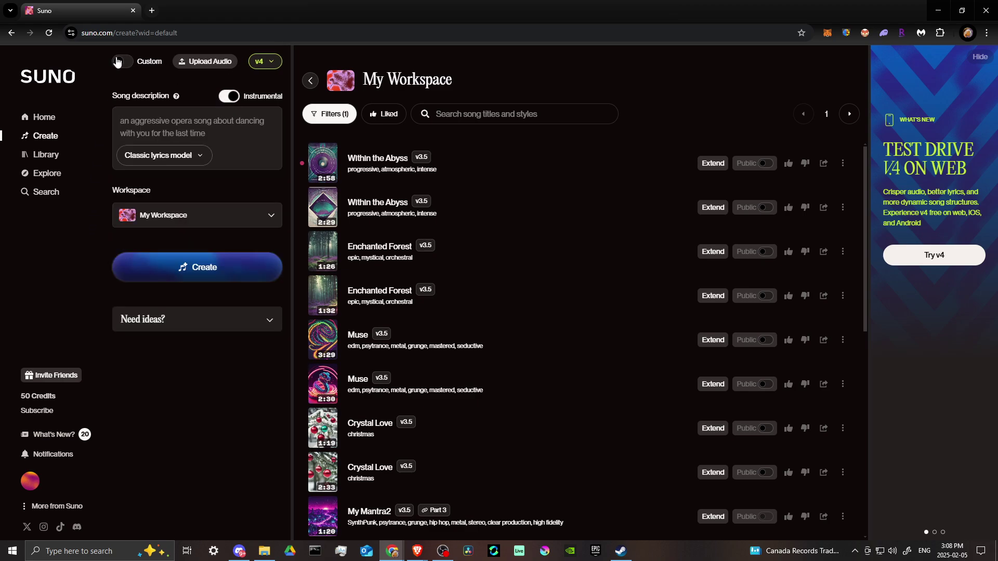
click(123, 62)
click(123, 62)
click(123, 63)
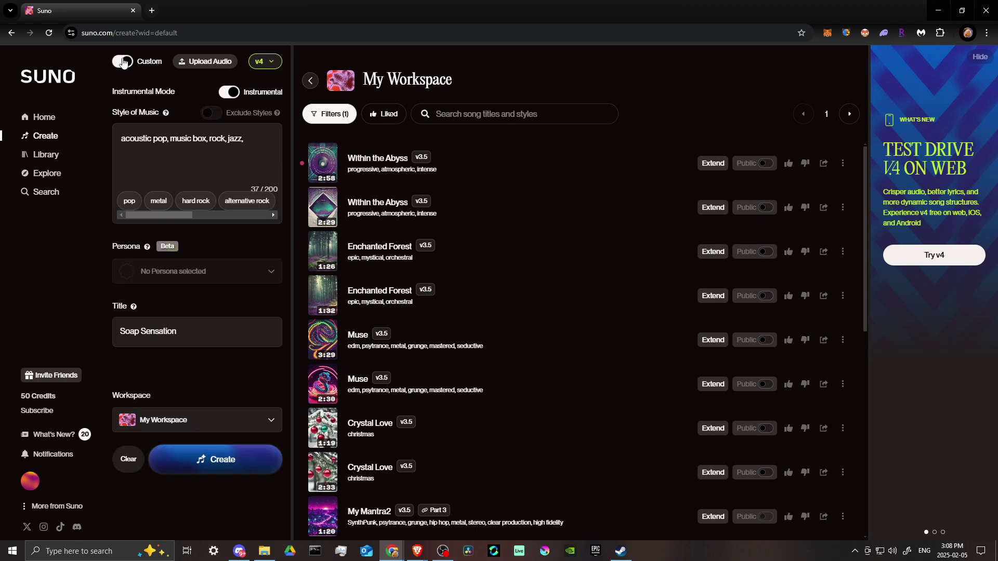
click(123, 62)
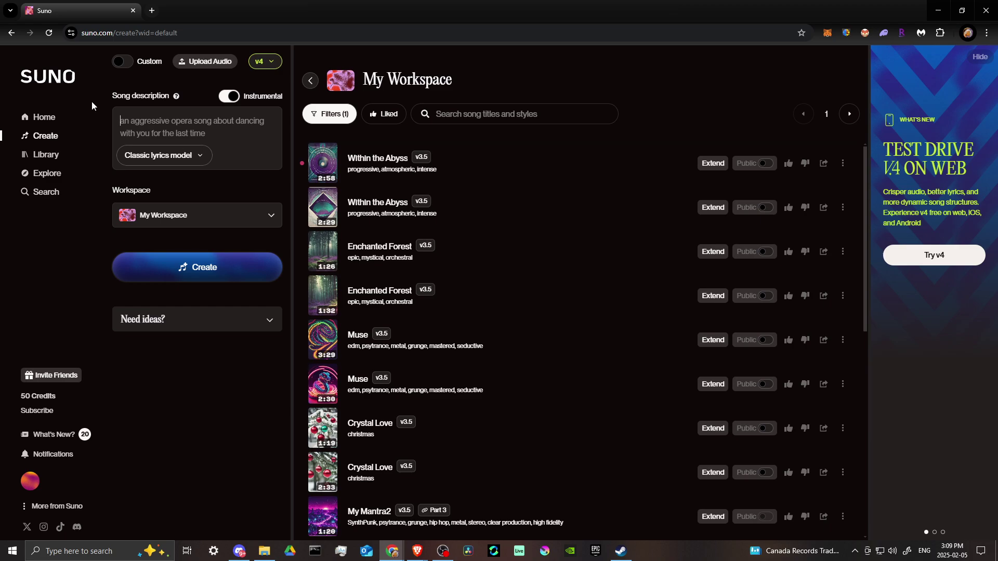
Describe the song as "a song for an action movie trailer", keep it instrumental, and create it.
text(a)
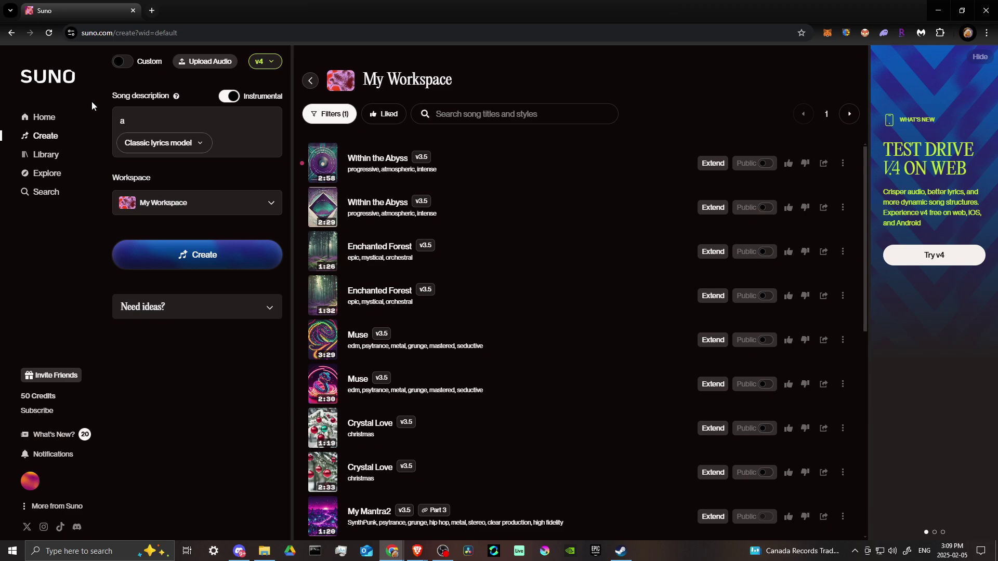
text( song for an action movie)
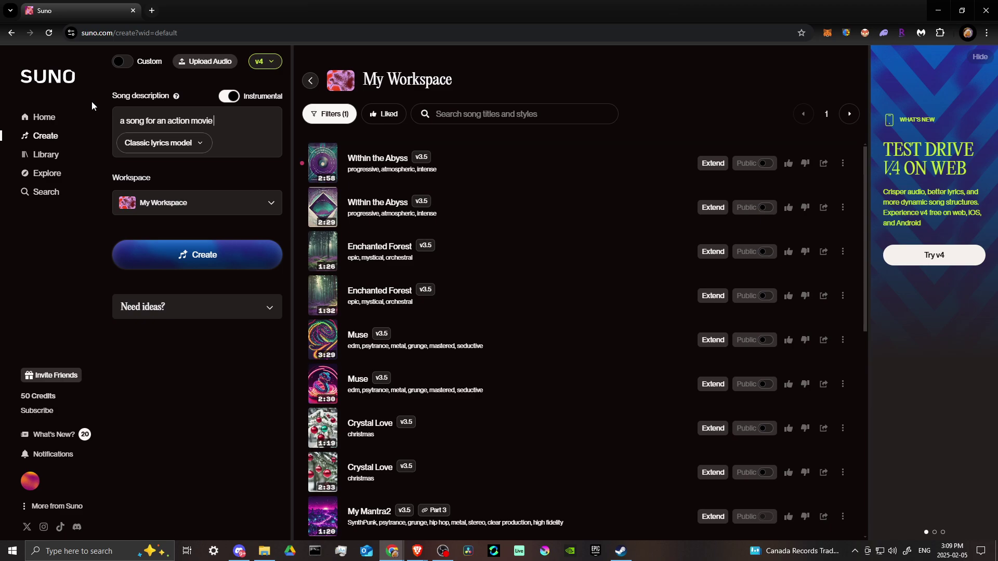
text( trailer)
click(227, 94)
click(233, 102)
click(233, 102)
click(233, 102)
click(233, 102)
click(194, 258)
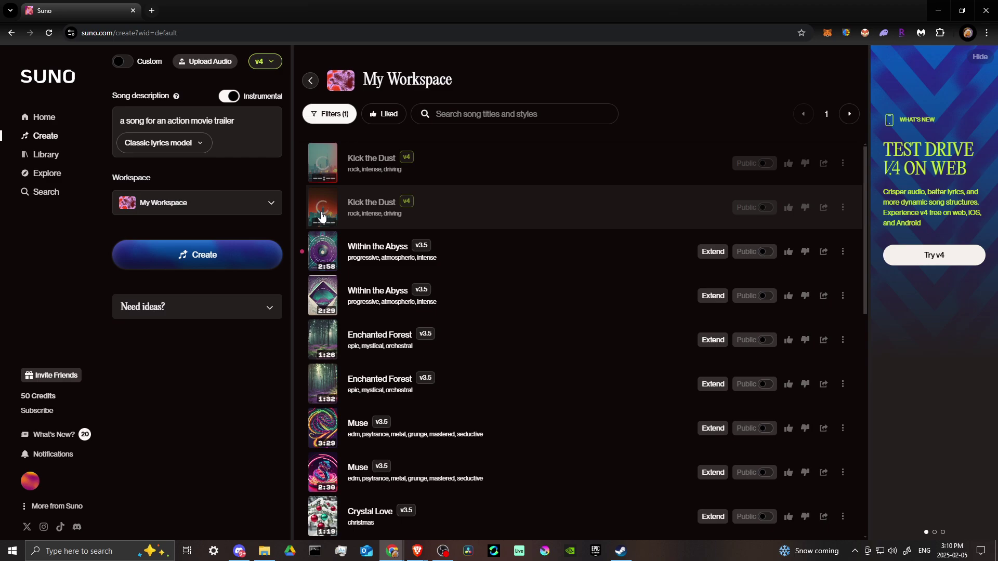
Switch back to Custom mode, review the form with lyrics, and leave Instrumental turned on.
click(123, 63)
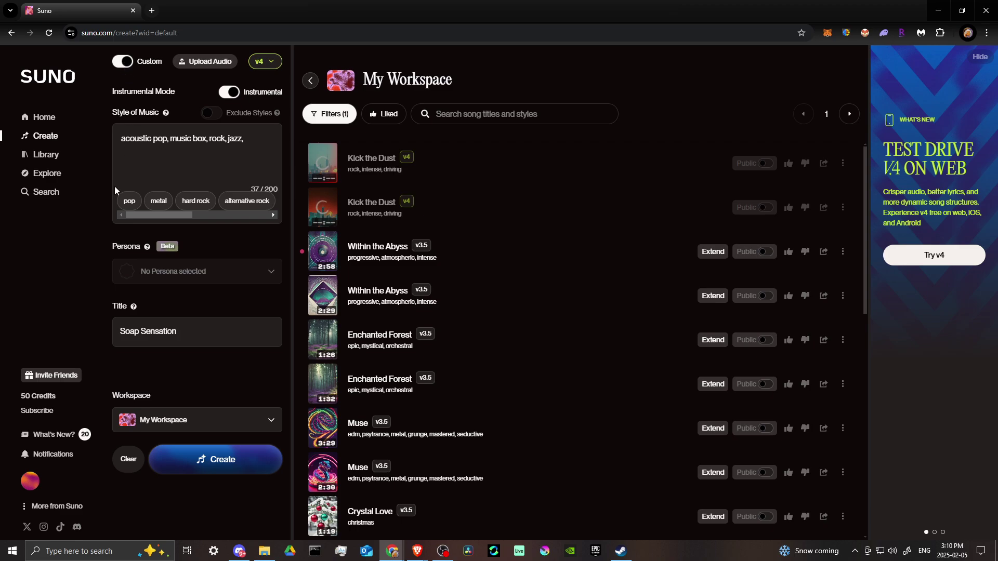
click(230, 92)
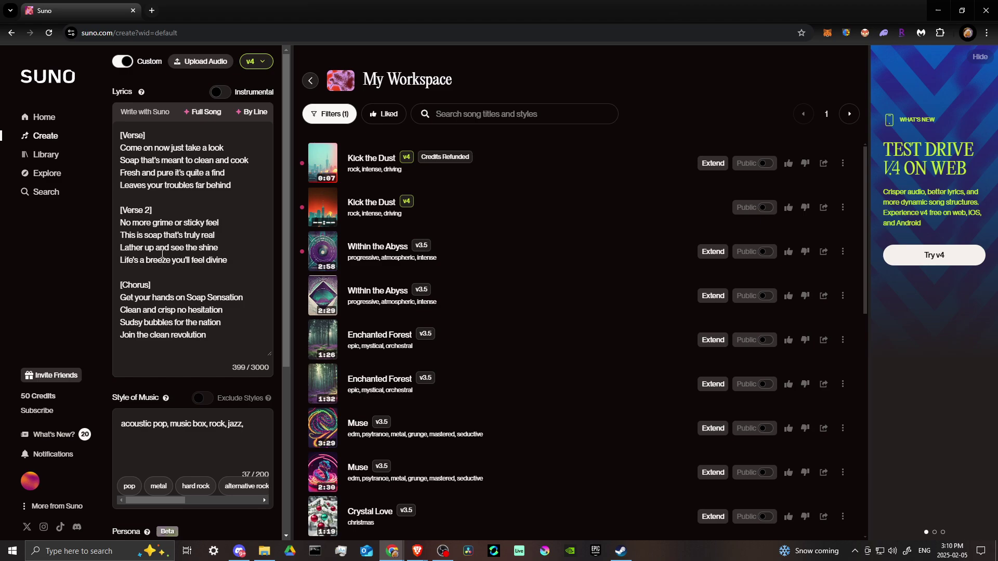
scroll(167, 207, down, 4)
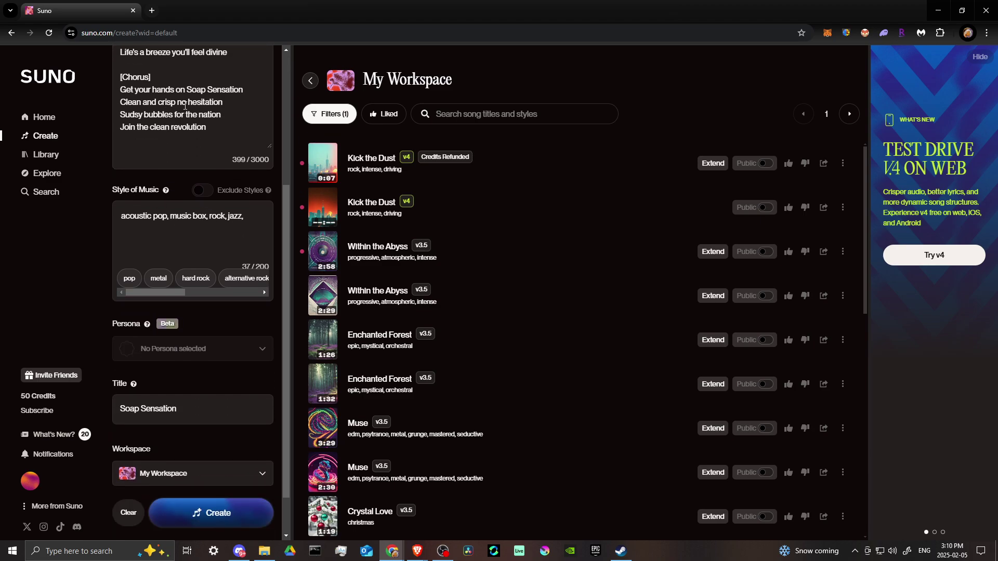
scroll(184, 106, up, 4)
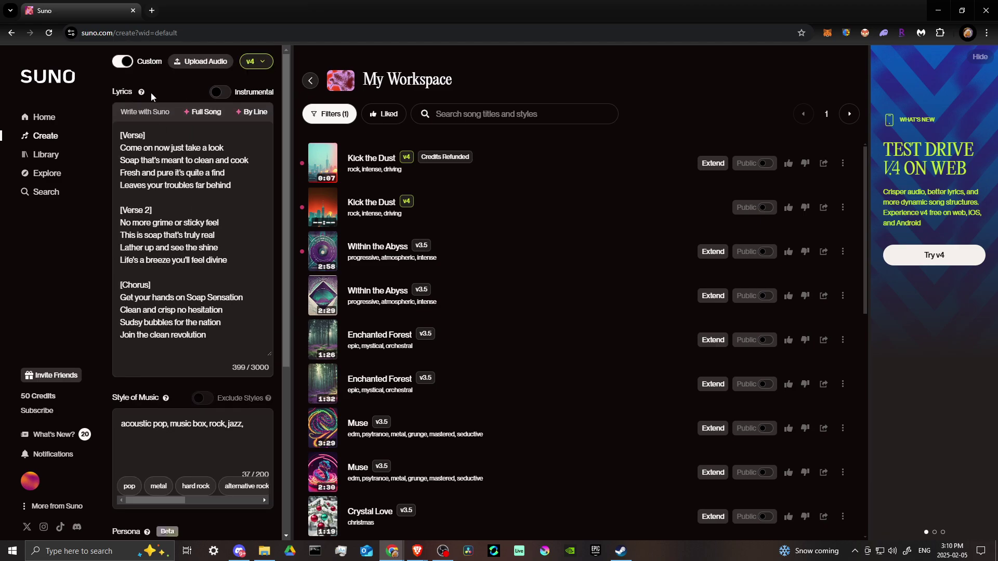
click(223, 93)
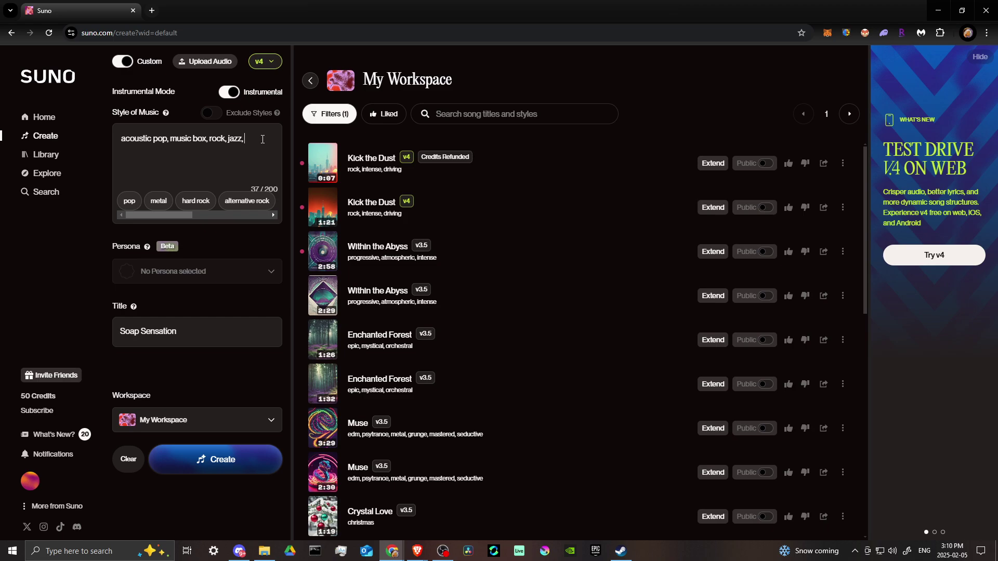
Add "stereo, high quality, high fidelity, mixed, mastered, outro" to the style of music and create the Soap Sensation song.
text(stereo, high qual)
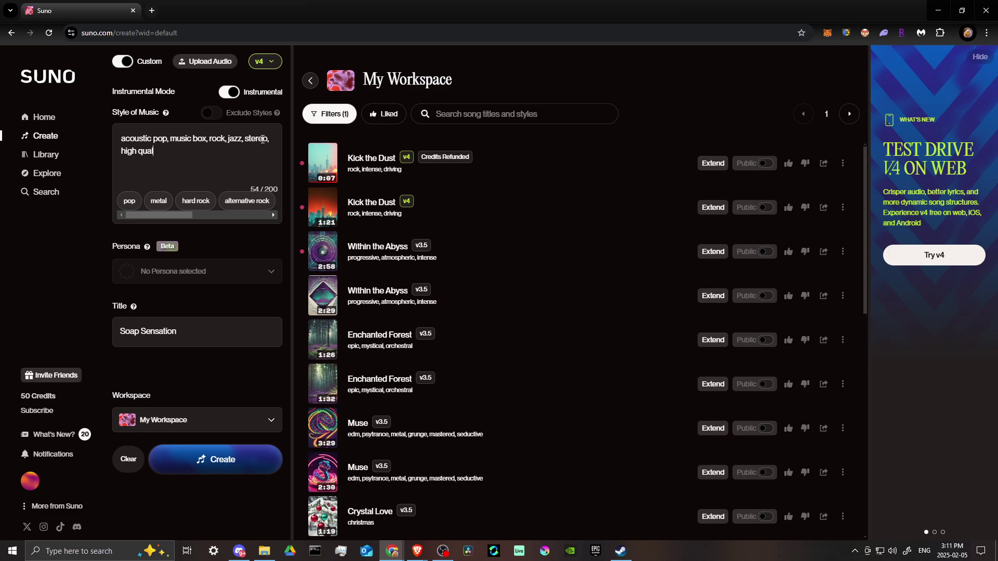
text(ity, high fideli)
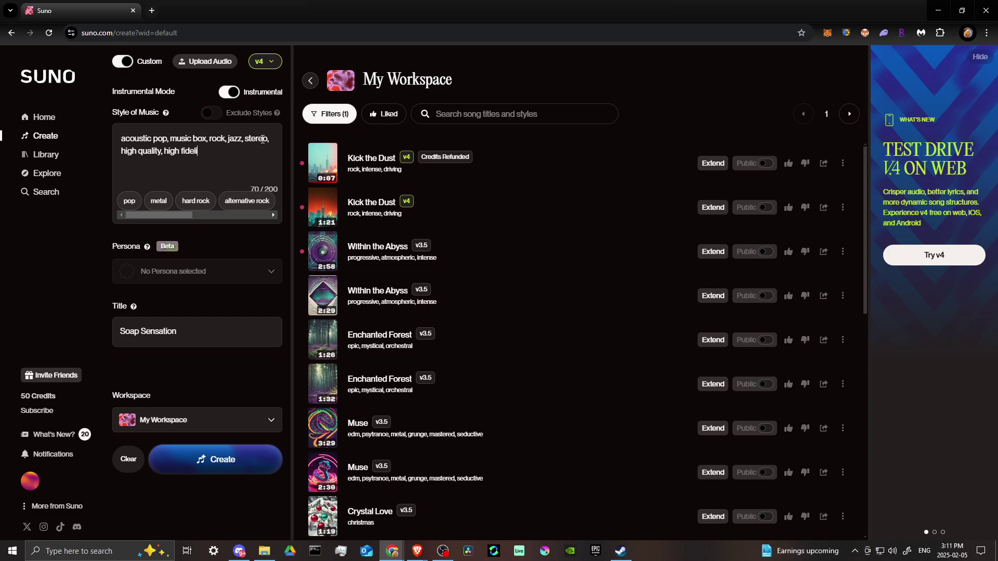
text(ty, )
text(mixed, mastered, outr=)
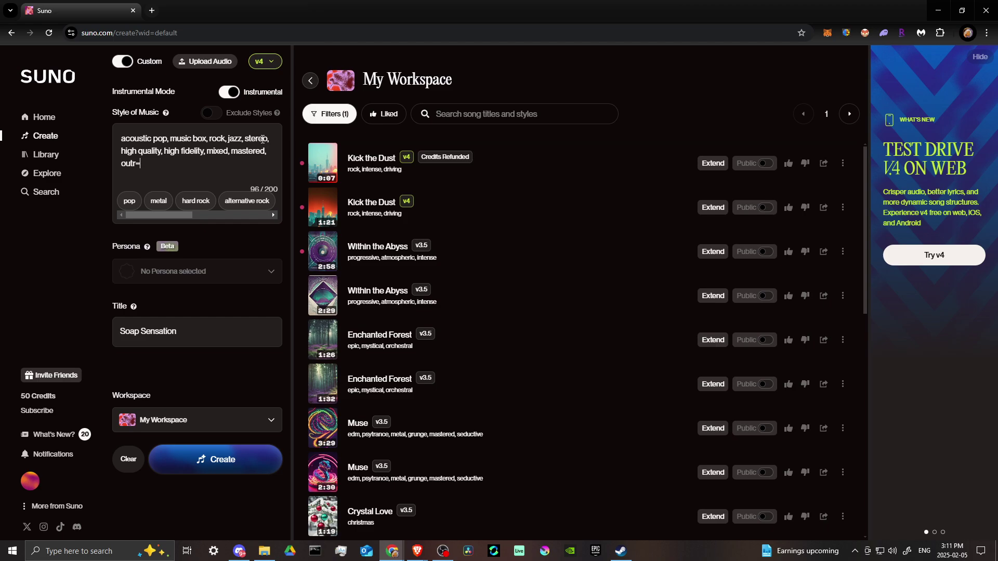
key(BackSpace)
text(o)
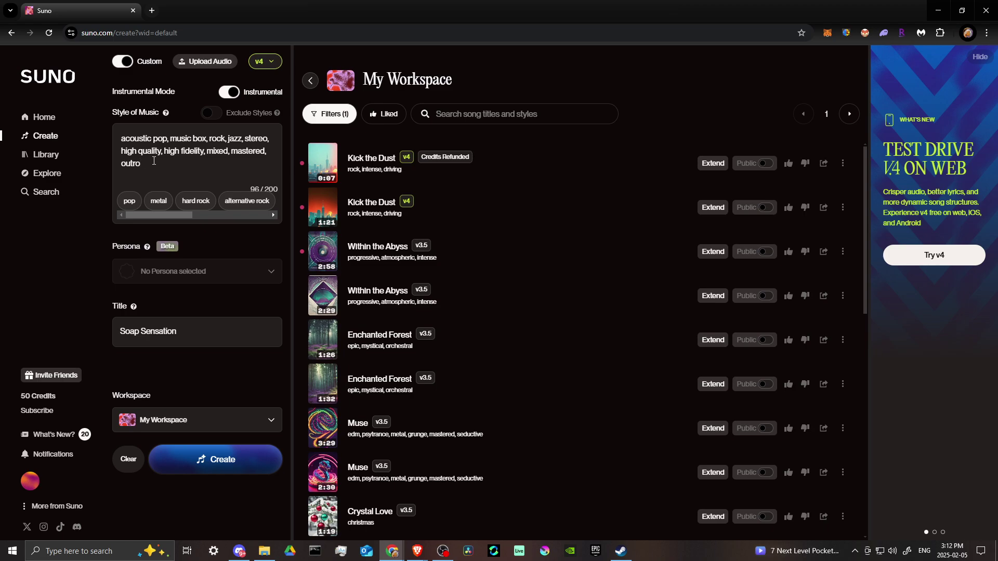
click(210, 467)
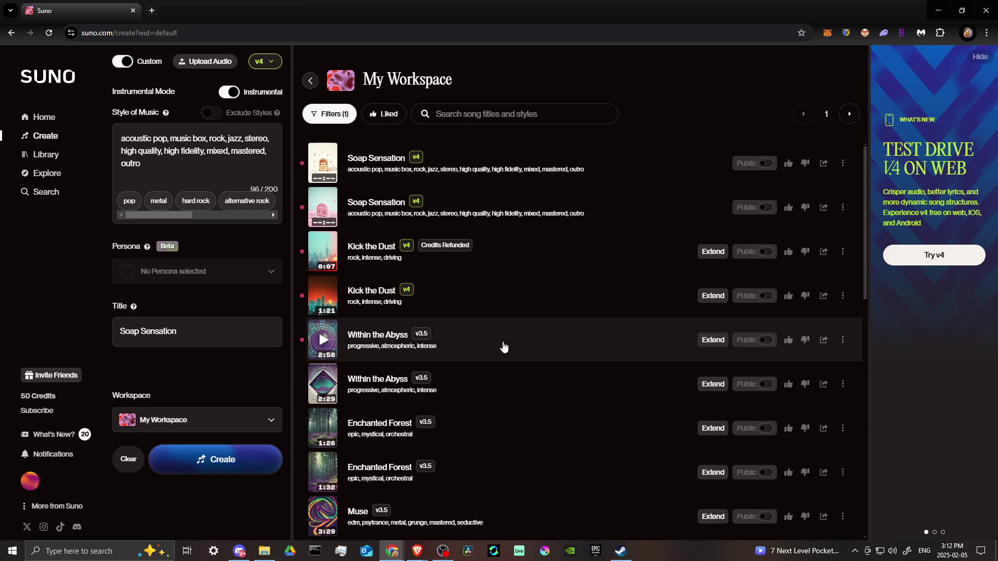
Play Within the Abyss from the workspace and jump close to the end to hear how the tracks finish.
click(323, 343)
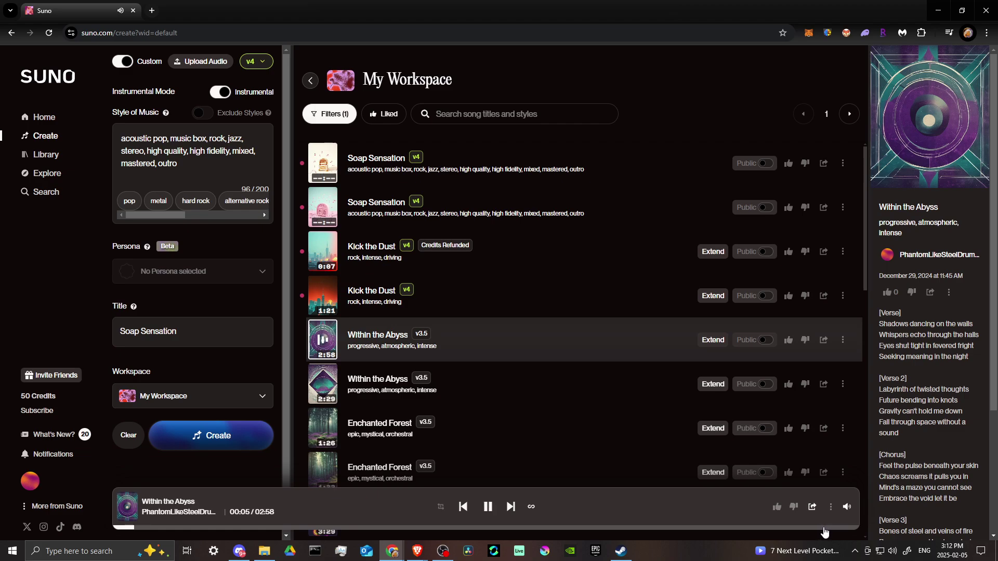
click(849, 528)
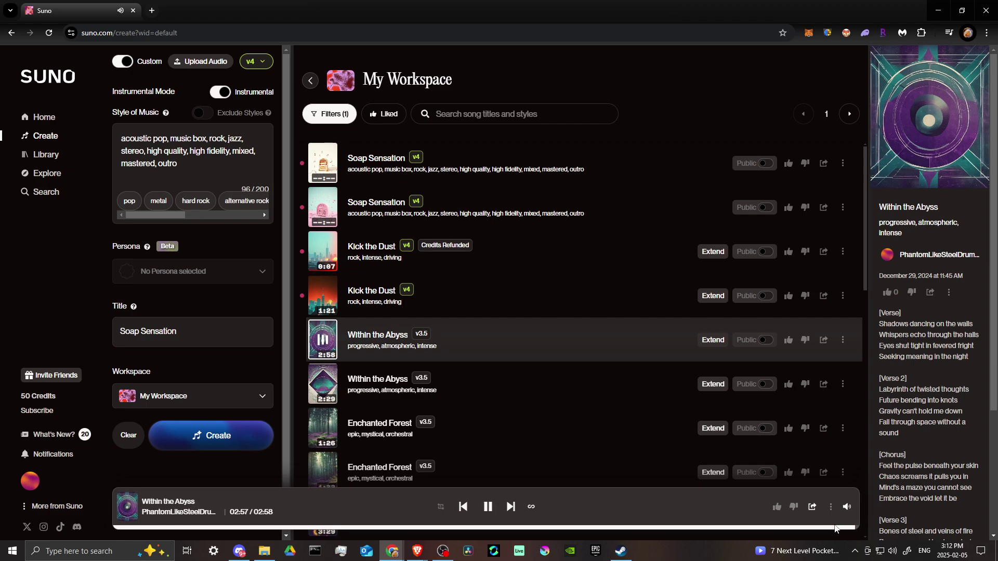
click(811, 529)
click(785, 529)
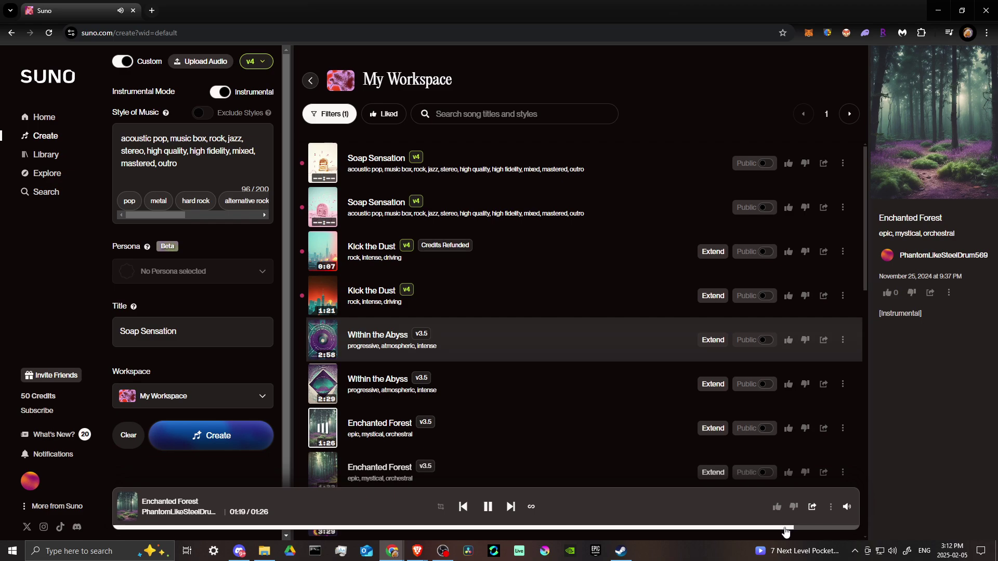
Pause the playing track and extend the 2:58 version of Within the Abyss from 02:57 with the current style and title.
click(487, 507)
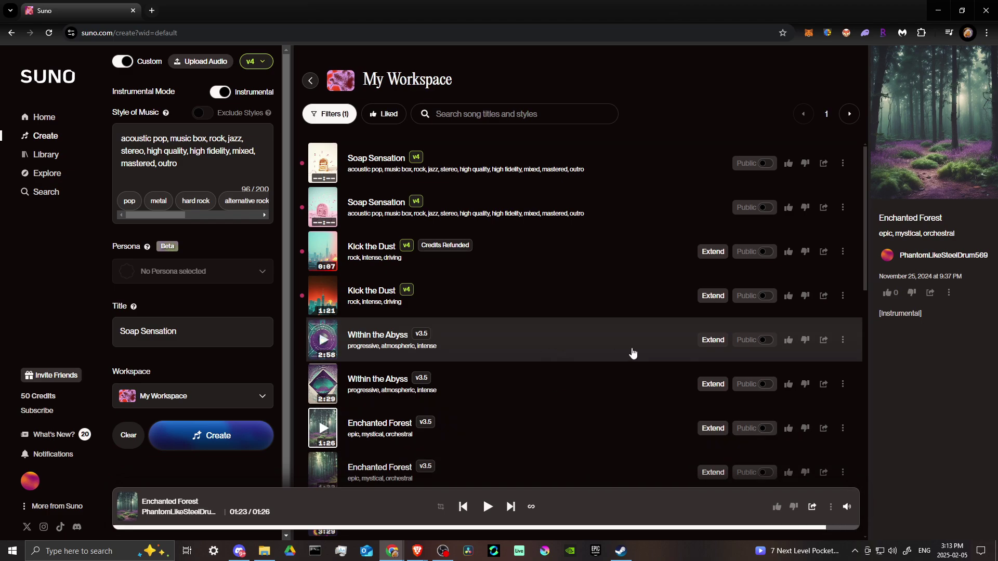
click(713, 340)
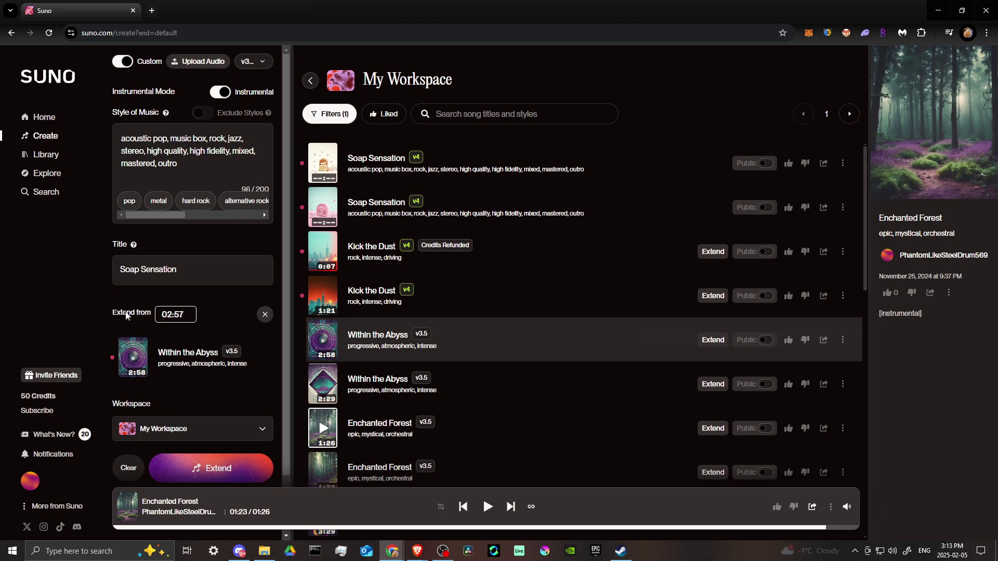
click(170, 313)
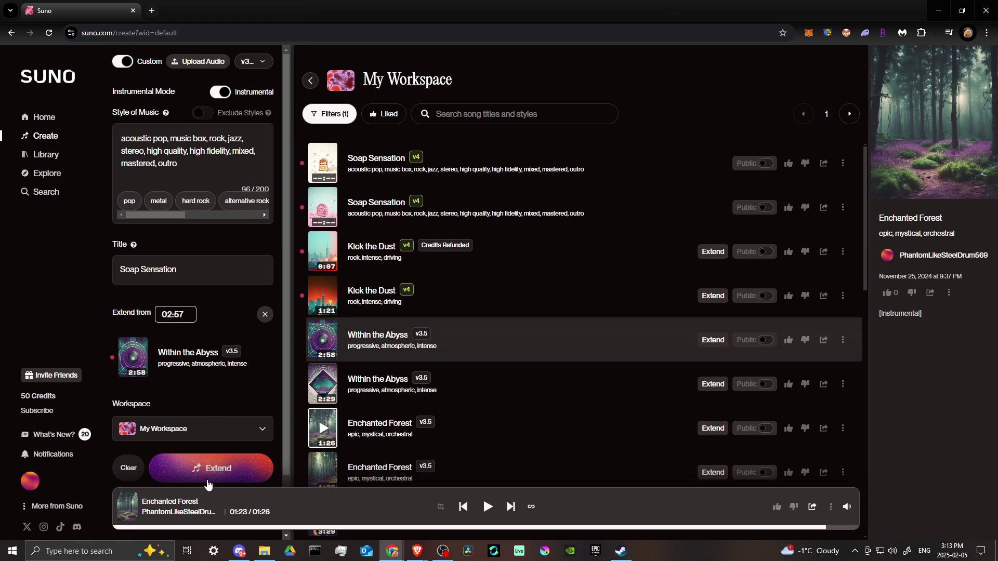
scroll(201, 473, down, 2)
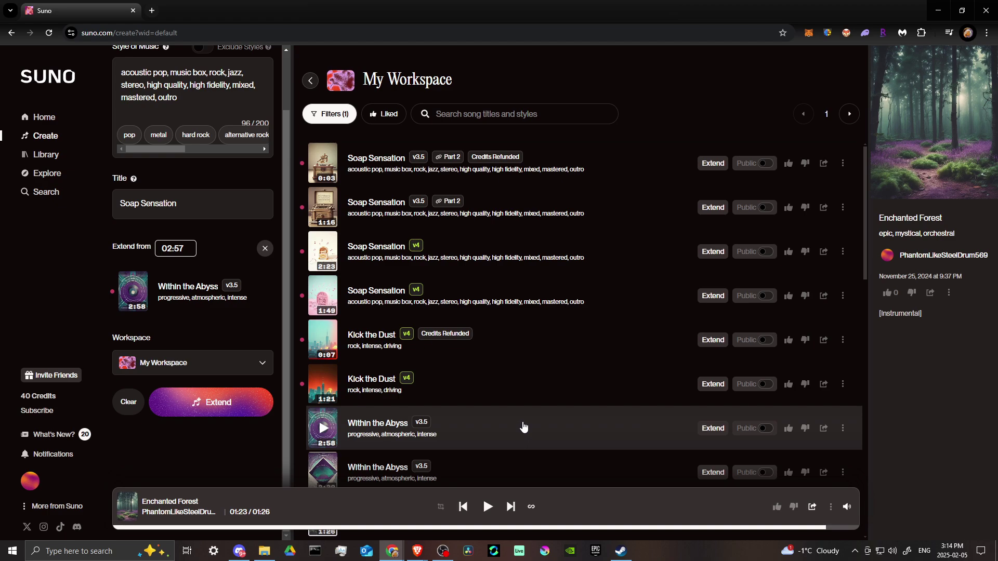
Review the download formats offered for the 2:58 version of Within the Abyss, and close the options without downloading.
click(842, 429)
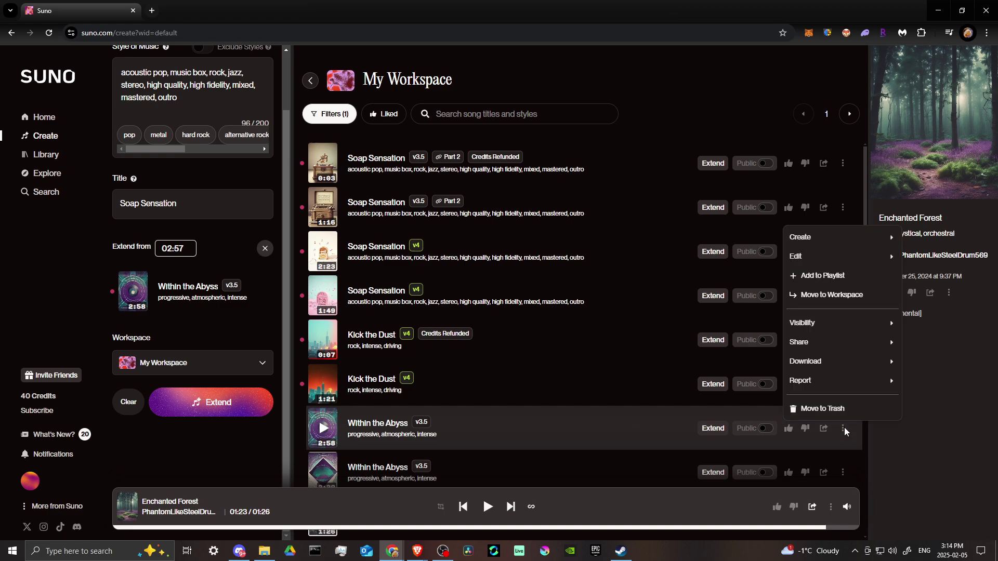
mouse_move(806, 364)
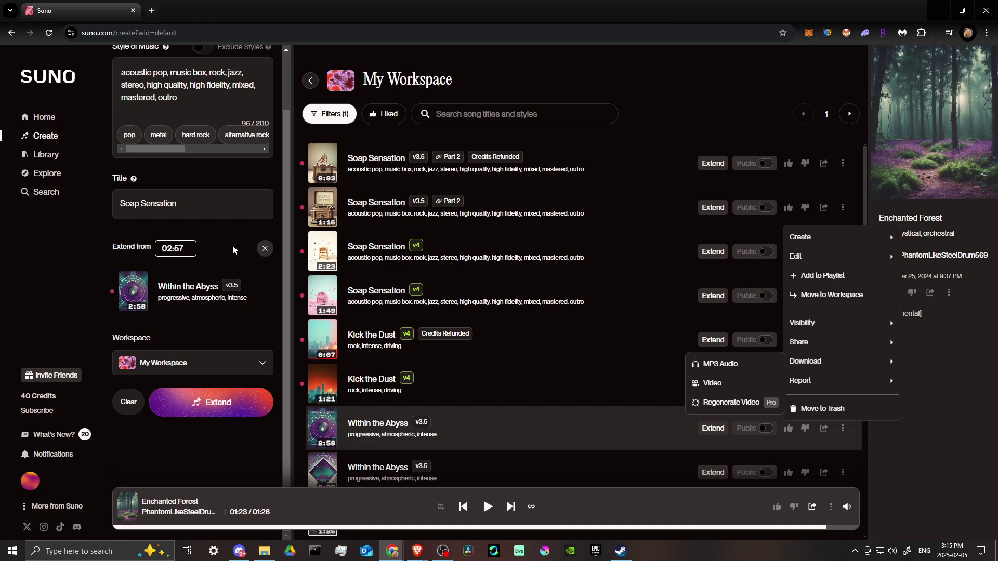
click(234, 176)
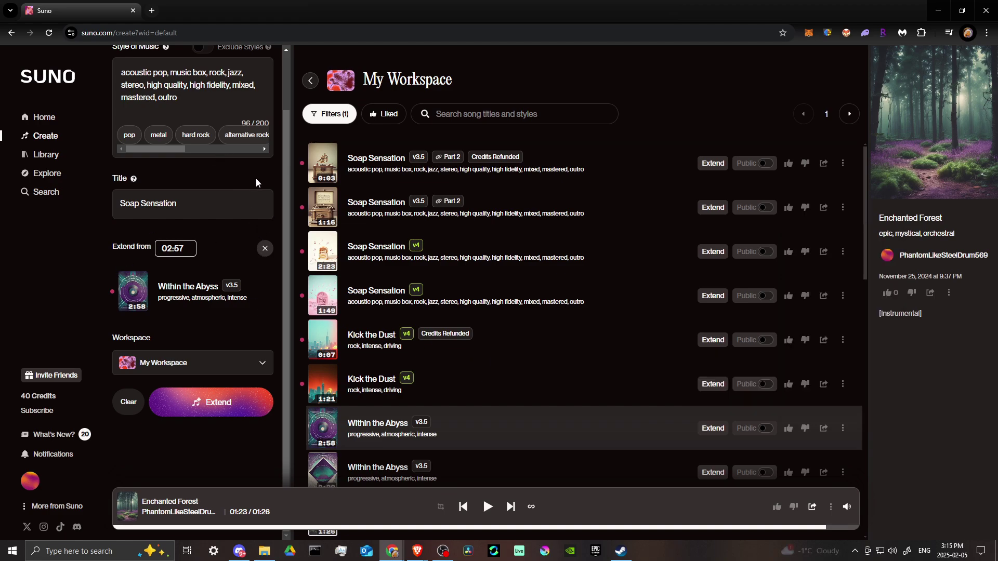
Add ", fade out" to the end of the style of music for the song extension.
scroll(256, 178, up, 2)
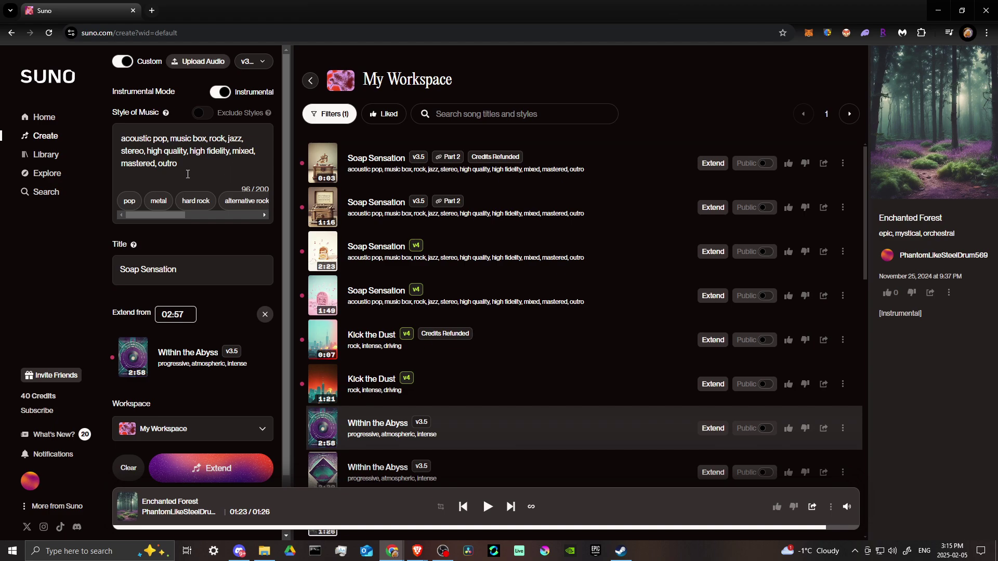
text(, fade out)
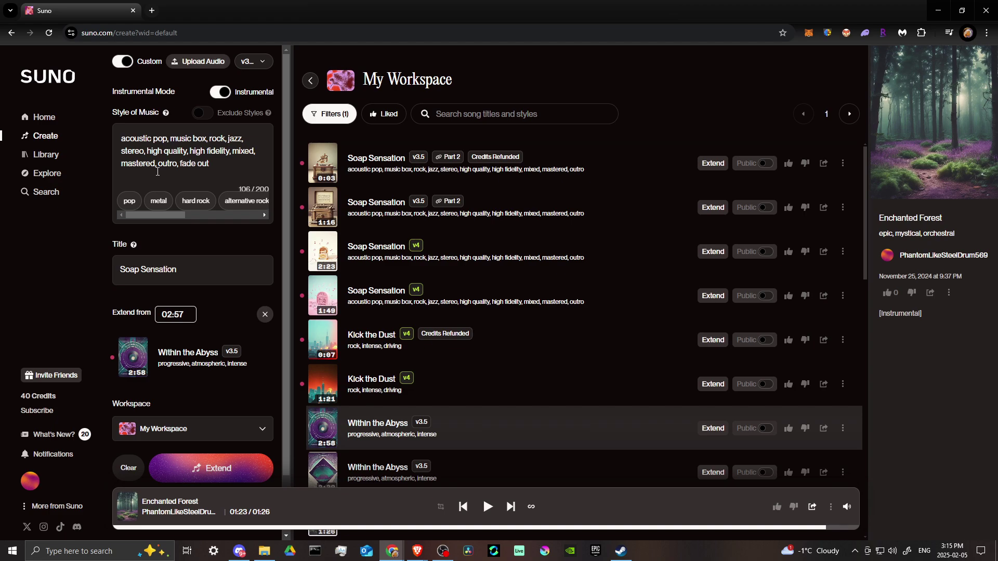